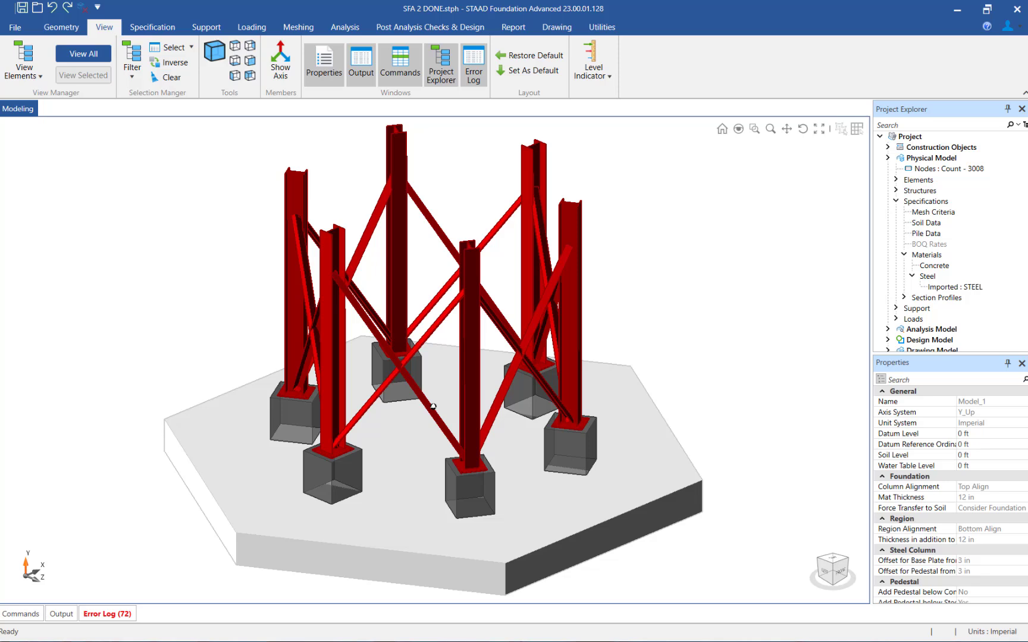
Expand Loads in Project Explorer and open the Load Combinations table
{"action": "left_click", "coordinate": [910, 320]}
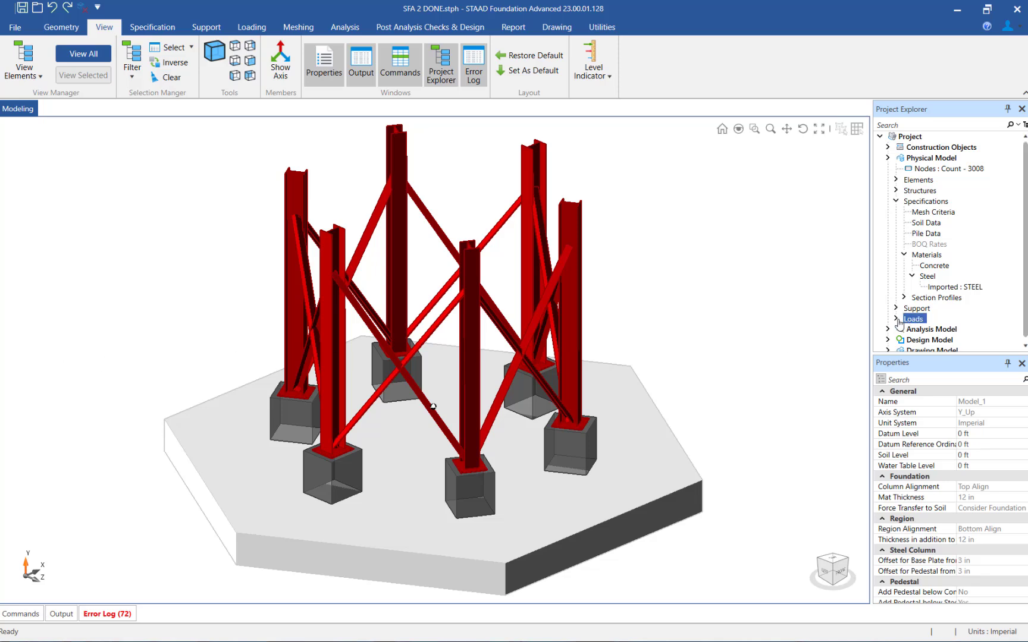
{"action": "left_click", "coordinate": [897, 320]}
{"action": "scroll", "coordinate": [899, 321], "scroll_direction": "down", "scroll_amount": 1}
{"action": "left_click", "coordinate": [898, 321]}
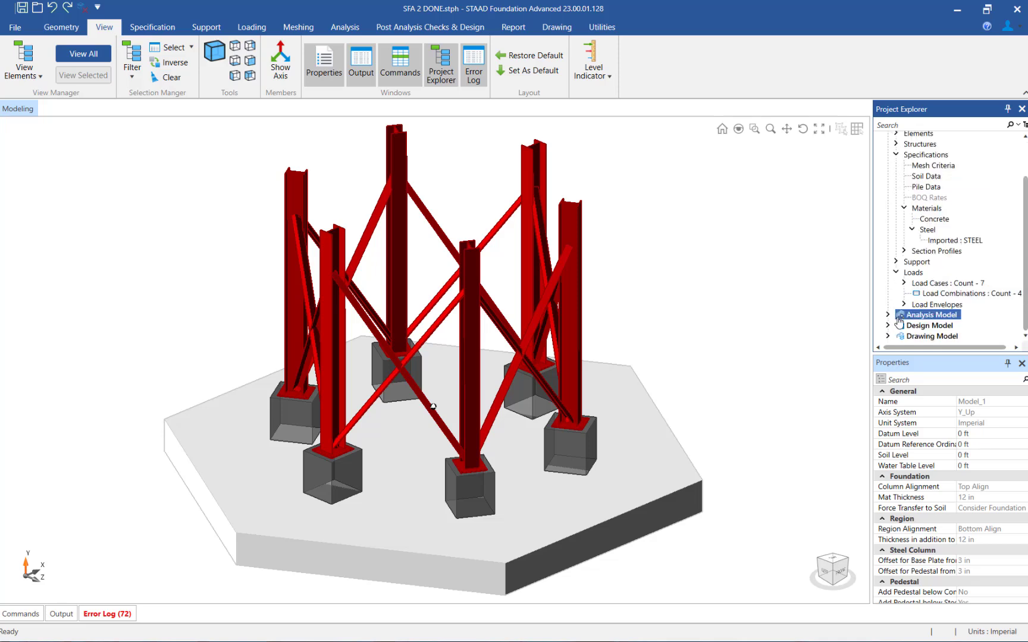
{"action": "left_click", "coordinate": [926, 294]}
{"action": "left_click", "coordinate": [926, 288]}
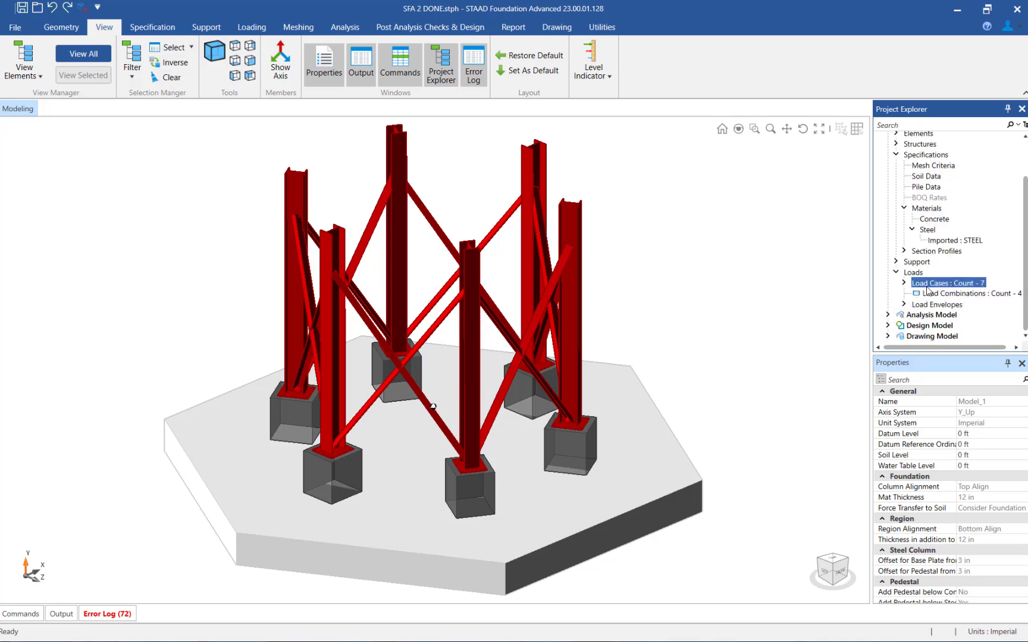
{"action": "left_click", "coordinate": [927, 293]}
{"action": "scroll", "coordinate": [928, 296], "scroll_direction": "up", "scroll_amount": 2}
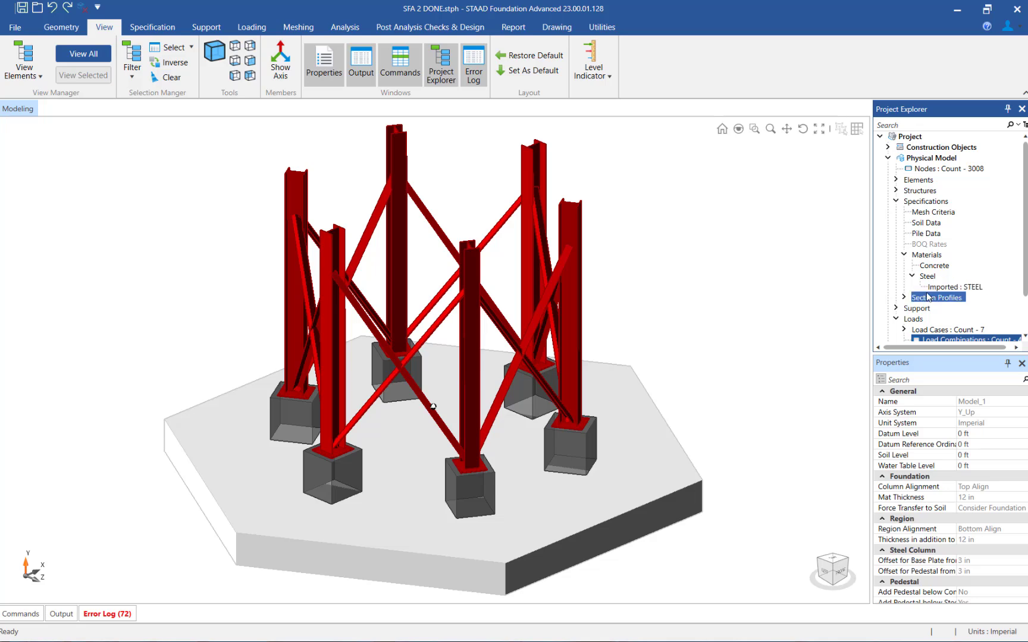
{"action": "double_click", "coordinate": [929, 339]}
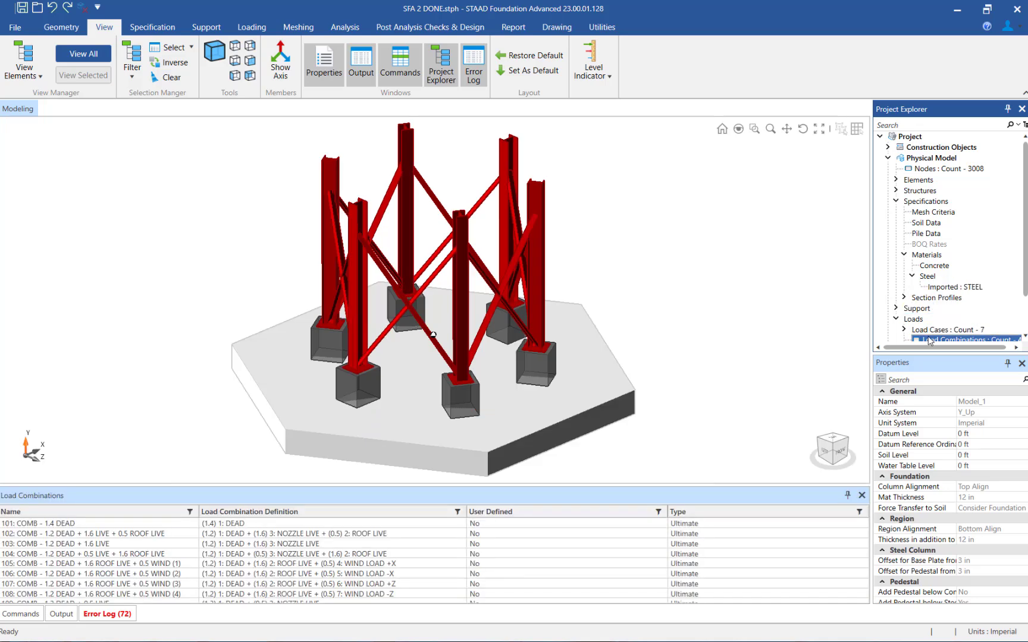
Inspect combination 101's load cases and Ultimate envelope type, closing both lists unchanged
{"action": "left_click", "coordinate": [250, 526]}
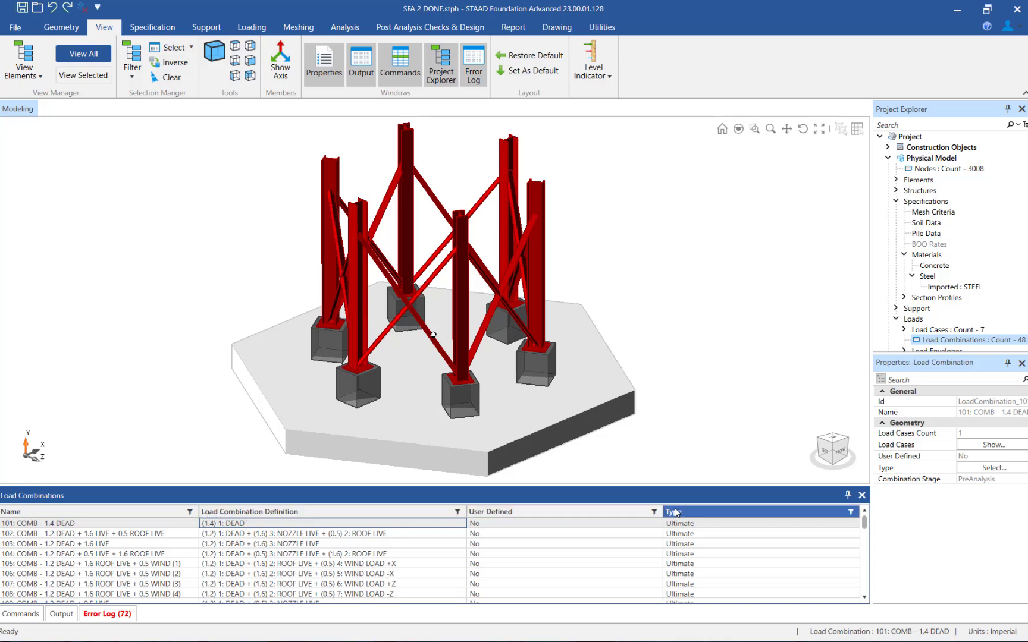
{"action": "left_click", "coordinate": [966, 446]}
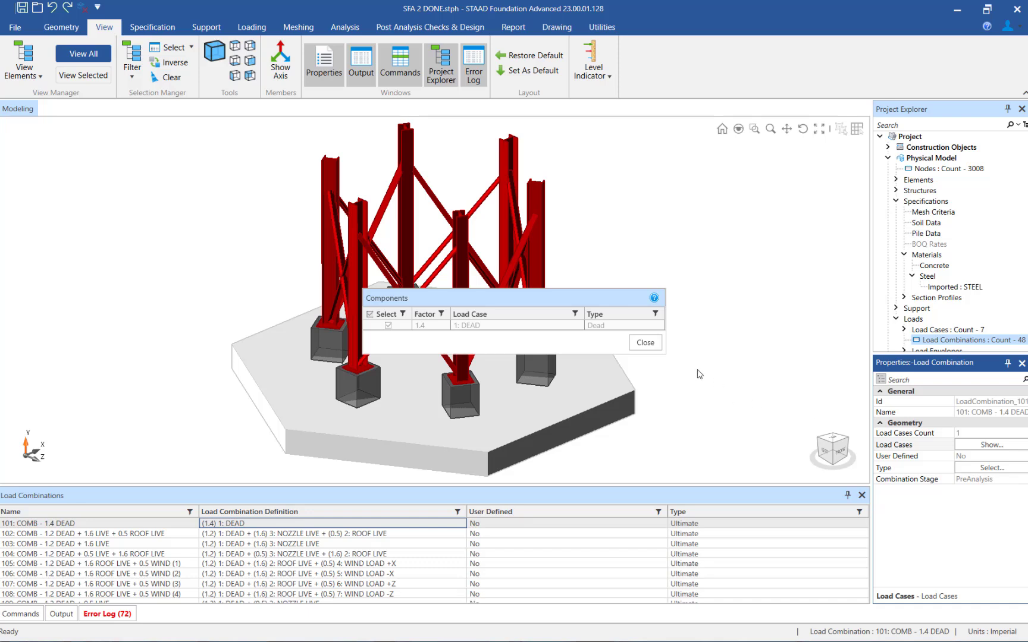
{"action": "left_click", "coordinate": [645, 342]}
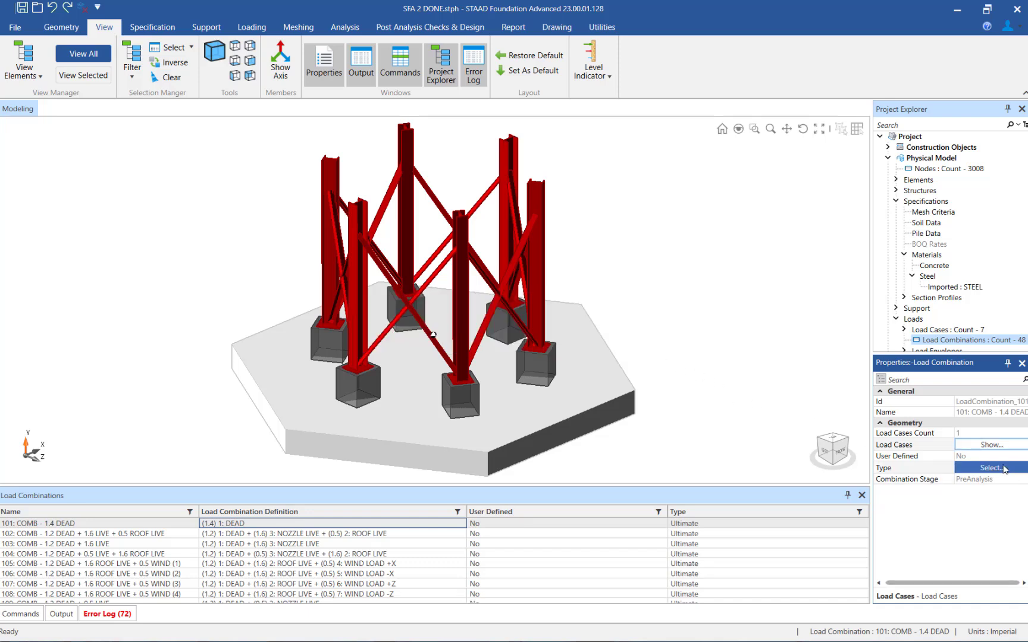
{"action": "left_click", "coordinate": [1005, 469]}
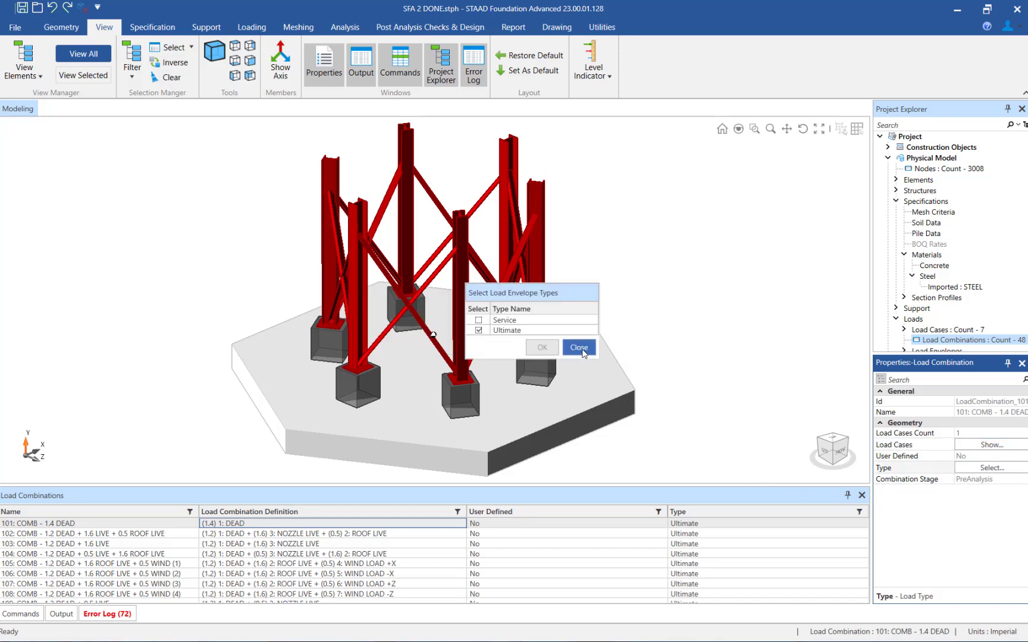
{"action": "left_click", "coordinate": [584, 353]}
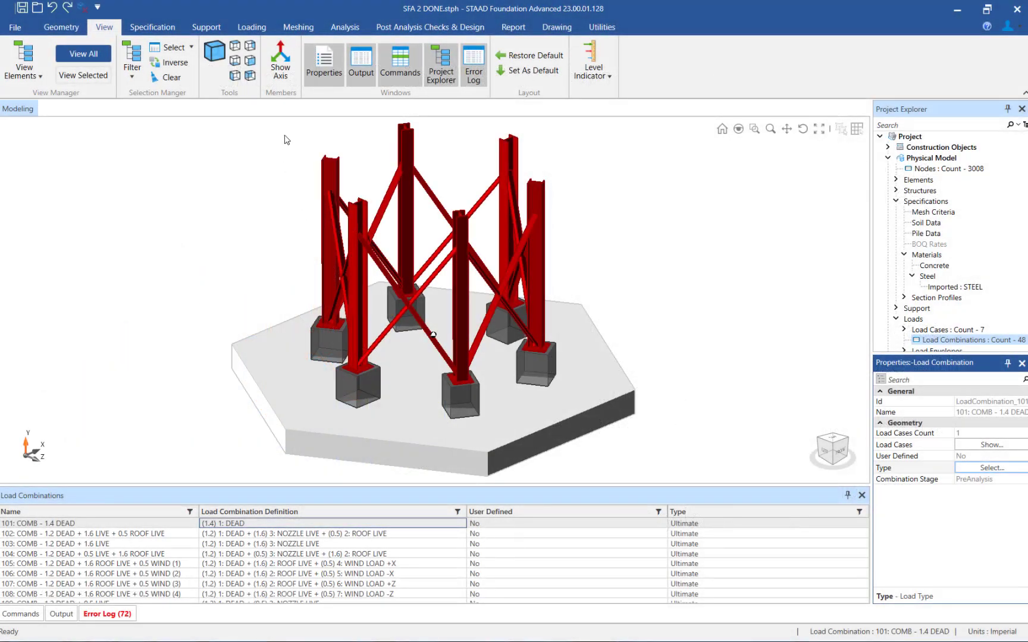
Create primary load case SURCHARGE, associated with 1: DEAD at factor 1
{"action": "left_click", "coordinate": [251, 28]}
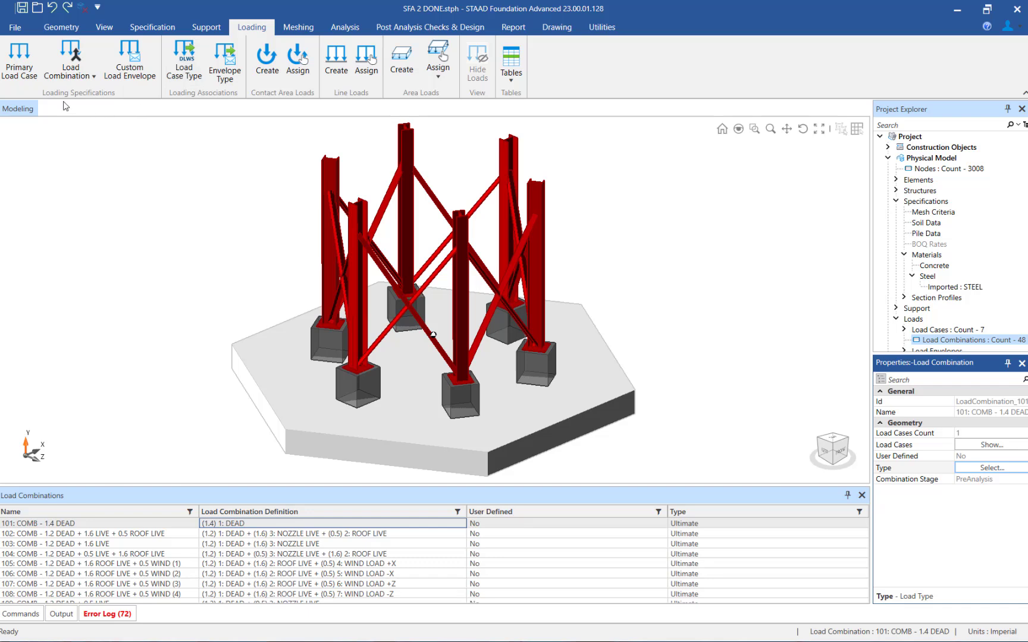
{"action": "left_click", "coordinate": [19, 76]}
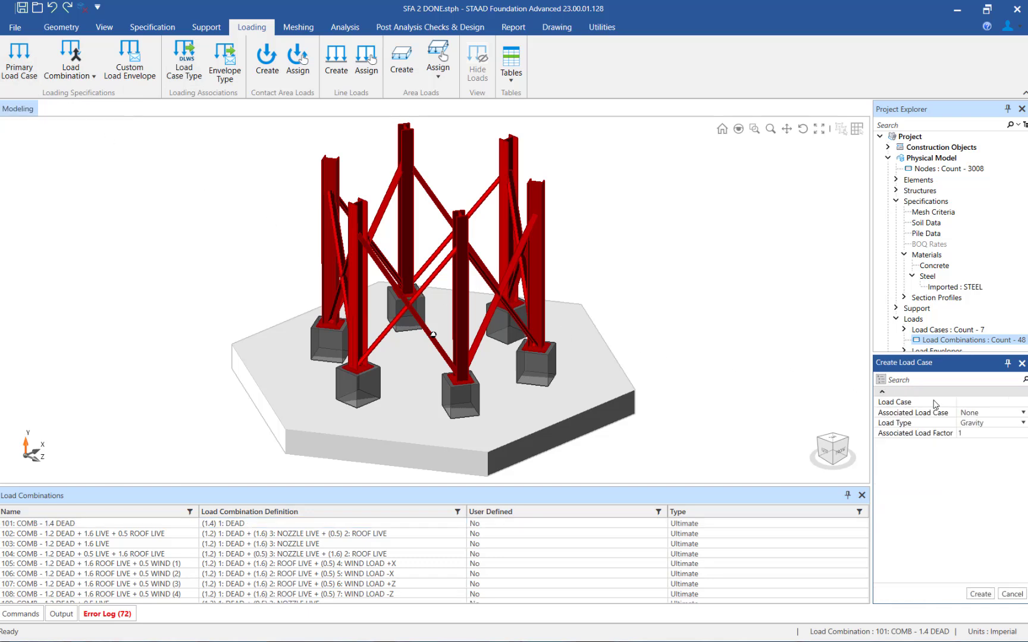
{"action": "left_click", "coordinate": [966, 407]}
{"action": "type", "text": "SURCHARGE"}
{"action": "left_click", "coordinate": [1014, 413]}
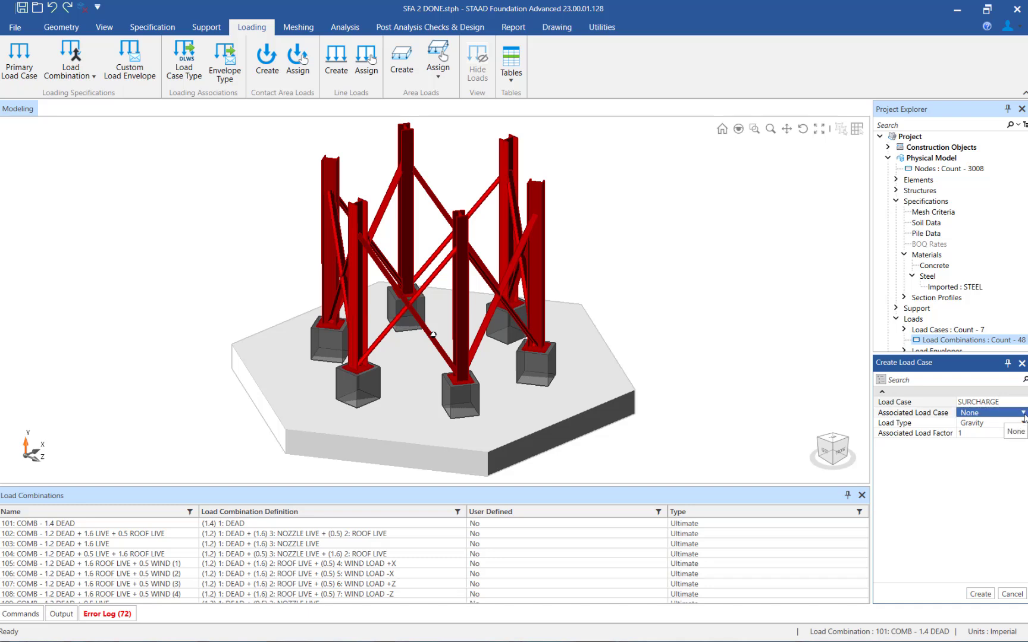
{"action": "left_click", "coordinate": [1023, 414]}
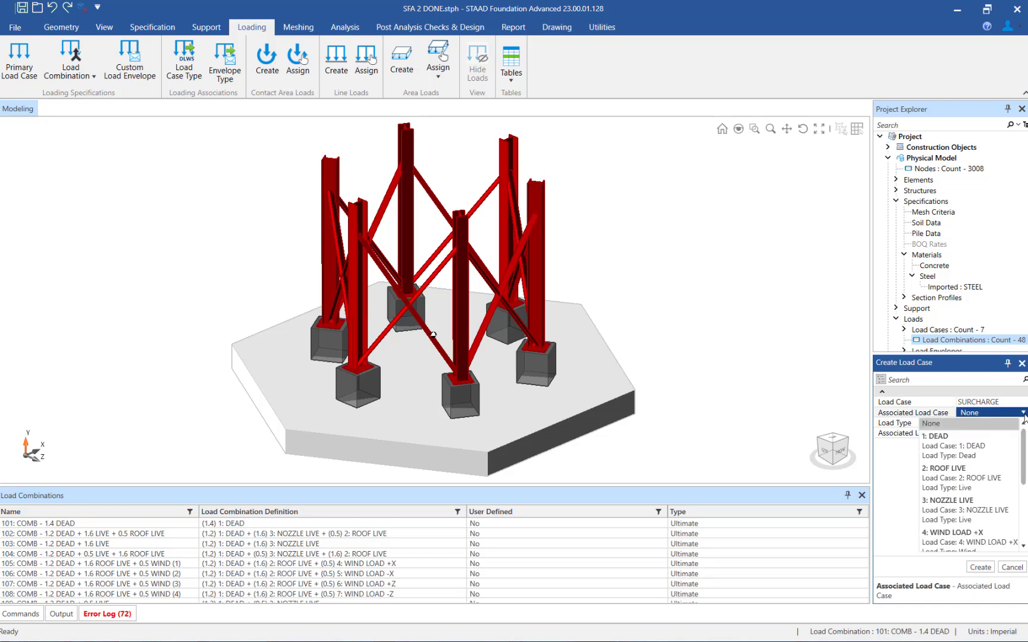
{"action": "left_click", "coordinate": [955, 445]}
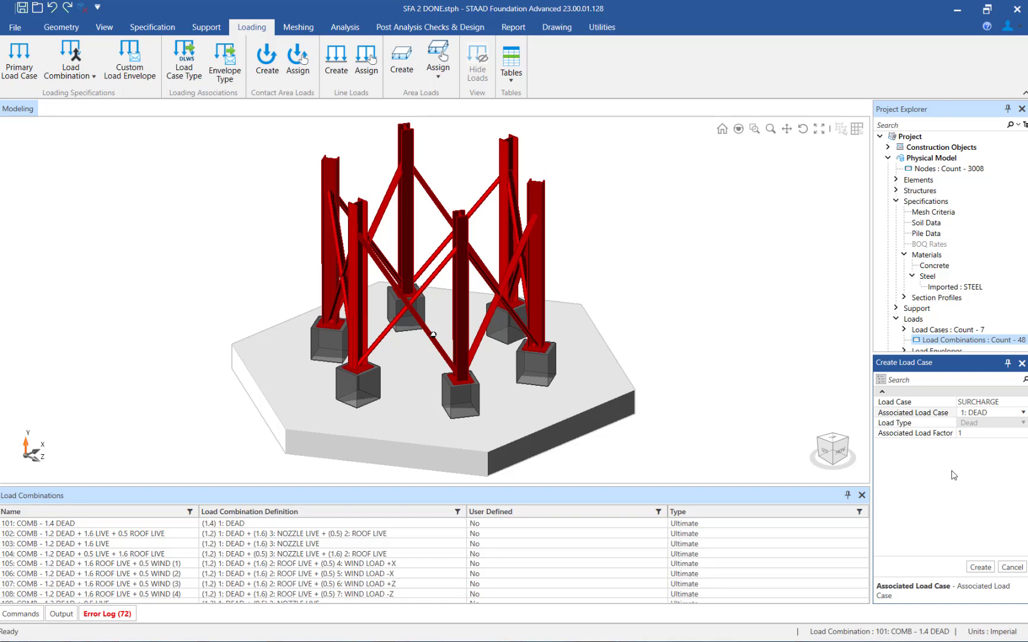
{"action": "left_click", "coordinate": [970, 430]}
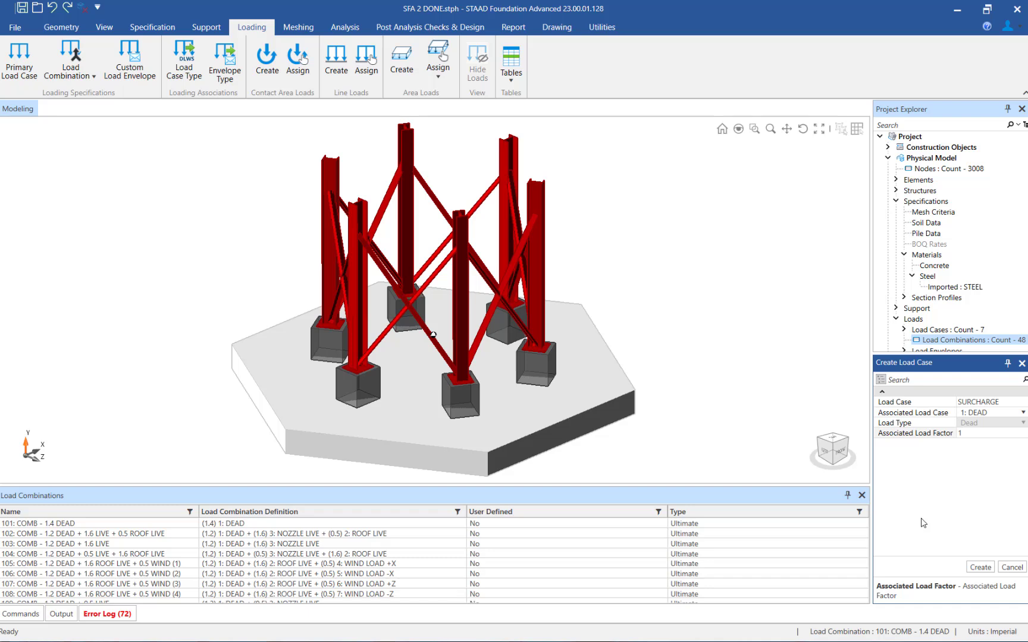
{"action": "left_click", "coordinate": [979, 569]}
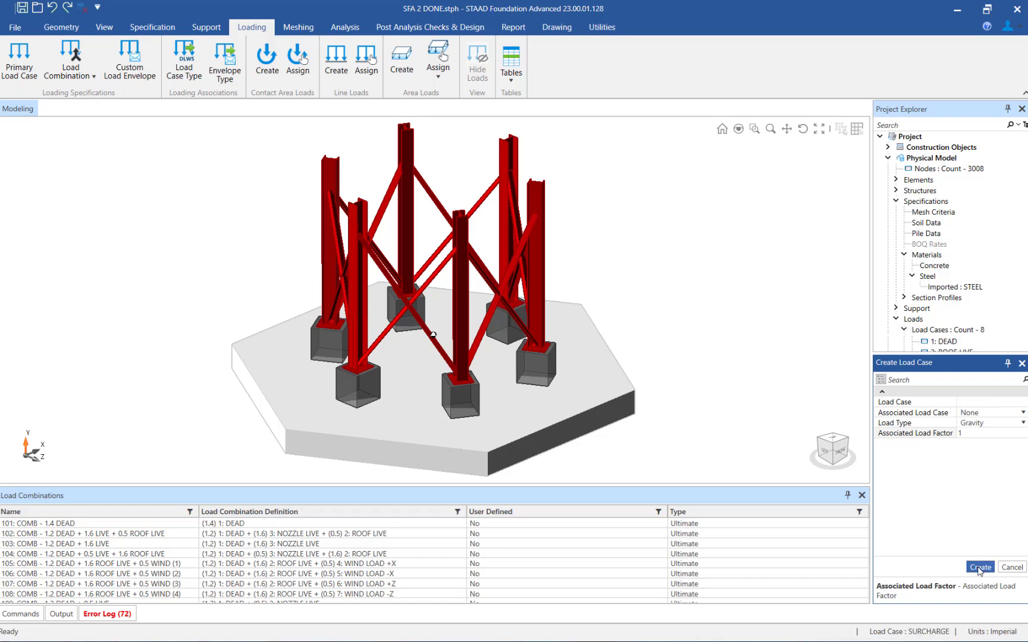
{"action": "scroll", "coordinate": [938, 311], "scroll_direction": "down", "scroll_amount": 2}
{"action": "scroll", "coordinate": [938, 310], "scroll_direction": "down", "scroll_amount": 2}
Select UD: SURCHARGE to review the new ASL SURCHARGE combinations, such as ASL_202
{"action": "left_click", "coordinate": [942, 320]}
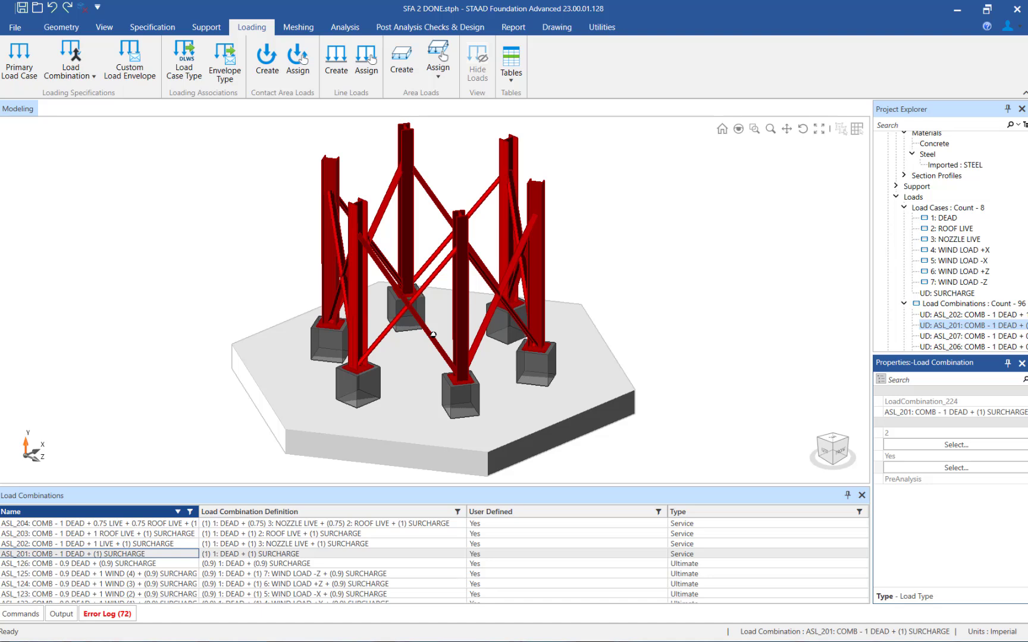
Create area load 'Surcharge' in case SURCHARGE with pressure -0.24 kip/ft2
{"action": "left_click", "coordinate": [405, 73]}
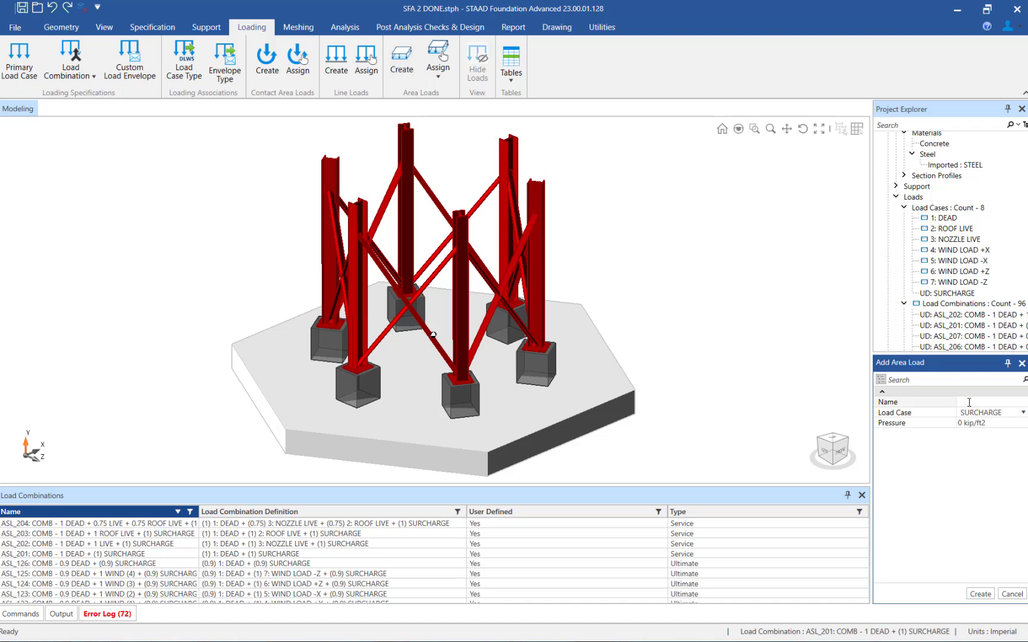
{"action": "type", "text": "Surcharge"}
{"action": "left_click", "coordinate": [1022, 413]}
{"action": "left_click", "coordinate": [964, 423]}
{"action": "left_click_drag", "start_coordinate": [963, 423], "coordinate": [953, 425]}
{"action": "type", "text": "-0.24"}
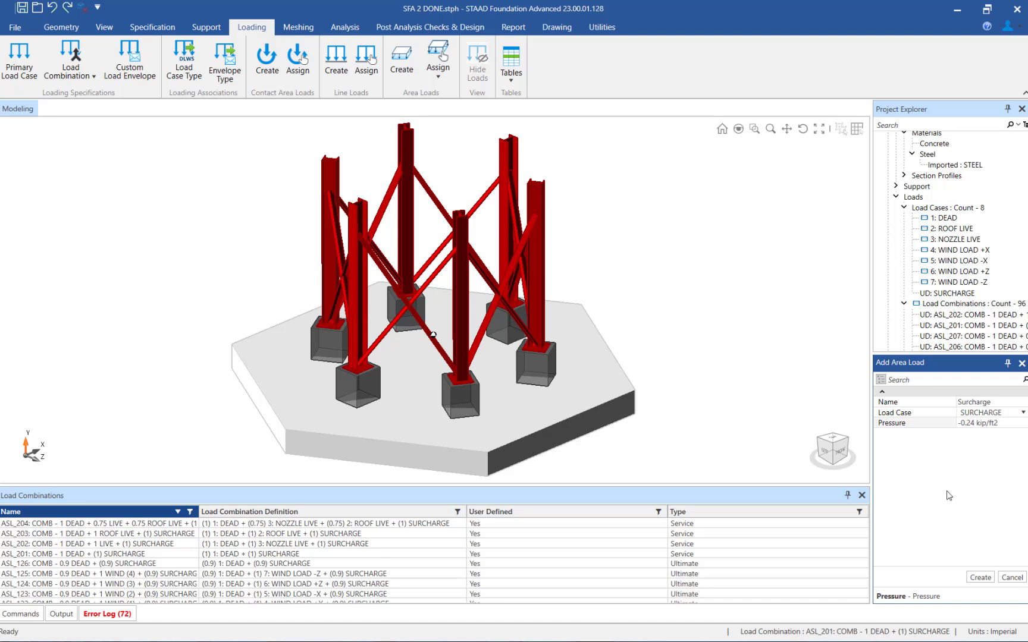
{"action": "left_click", "coordinate": [976, 578]}
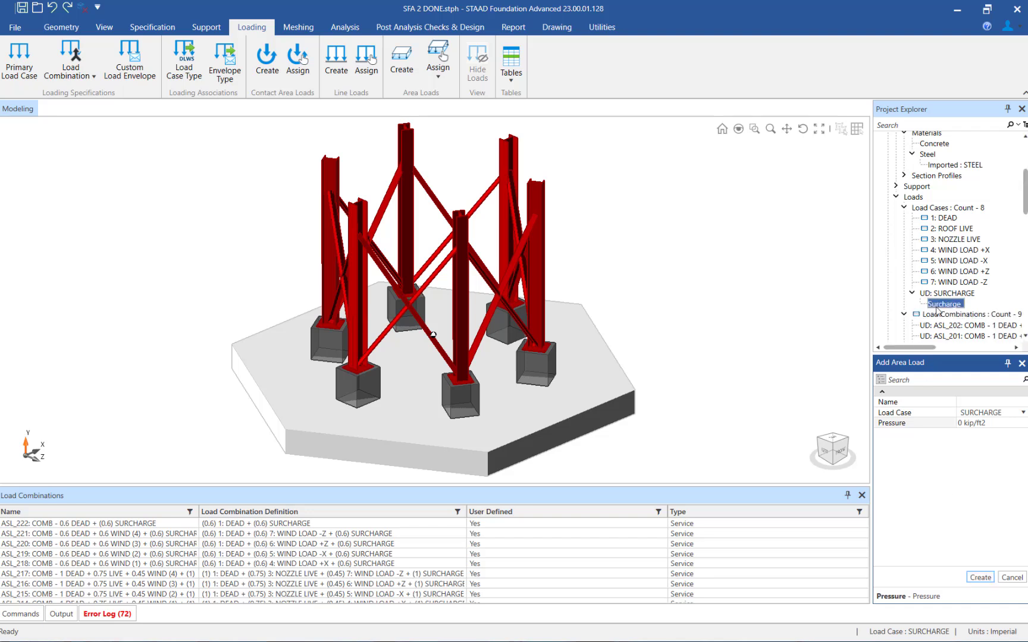
Assign the Surcharge load by object, picking hexagonal mat MF1 as the target
{"action": "left_click", "coordinate": [940, 305]}
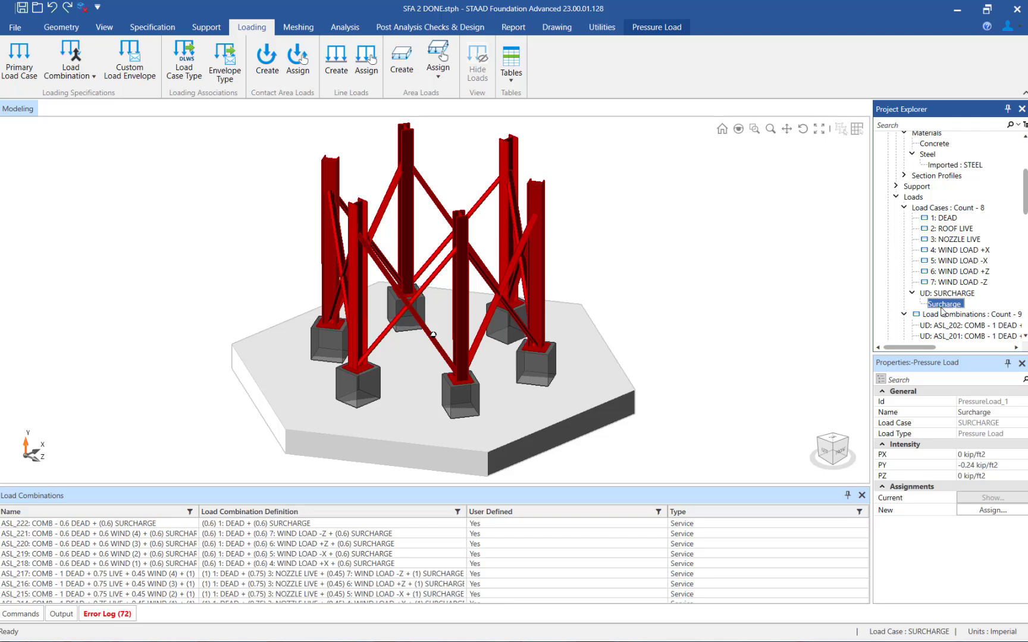
{"action": "left_click", "coordinate": [582, 374]}
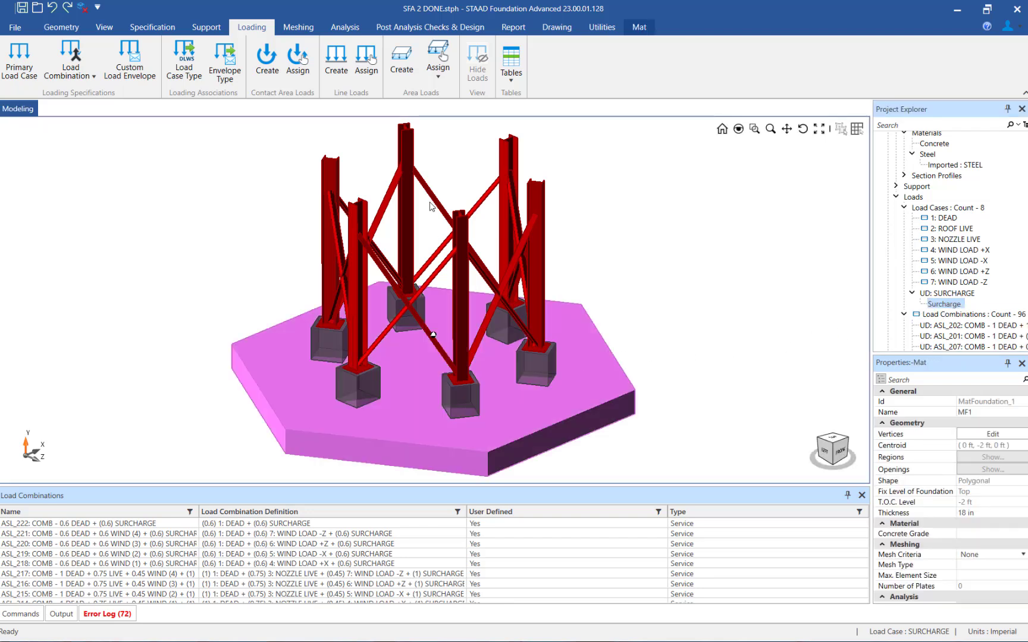
{"action": "left_click", "coordinate": [433, 74]}
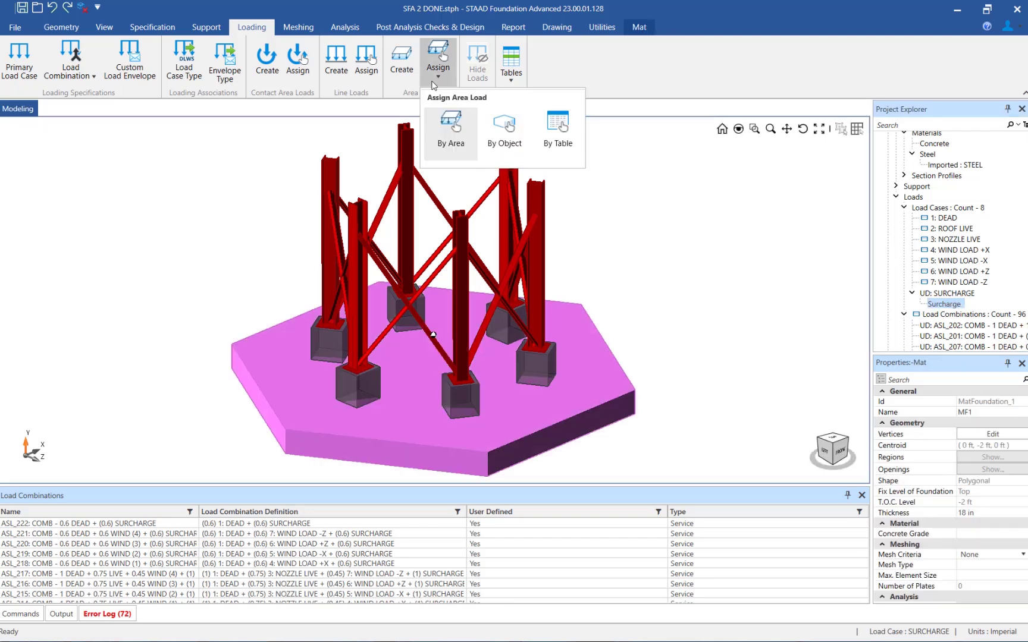
{"action": "left_click", "coordinate": [494, 143]}
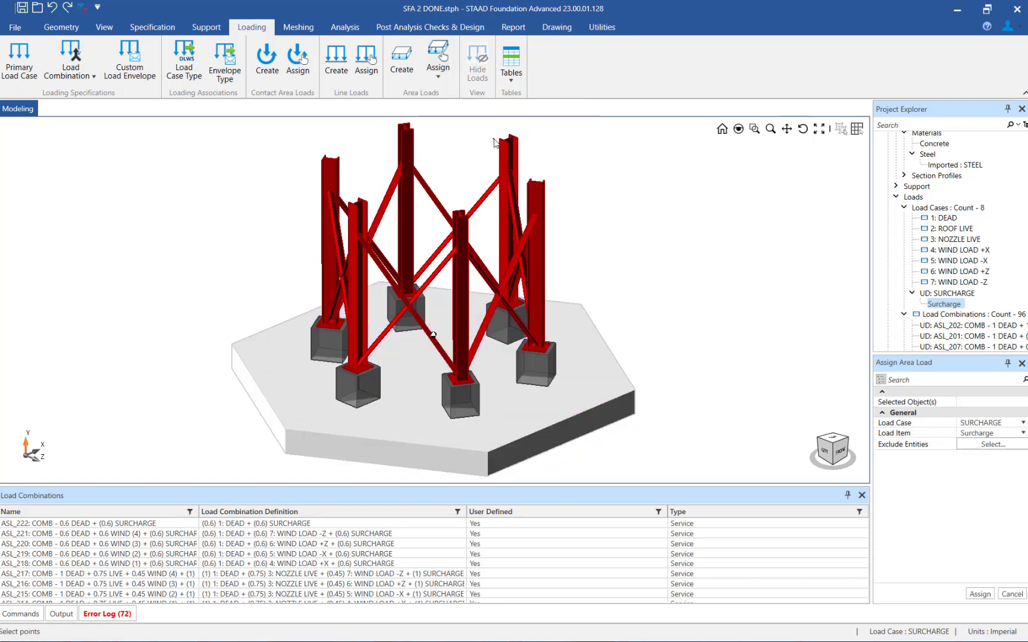
{"action": "left_click", "coordinate": [515, 405]}
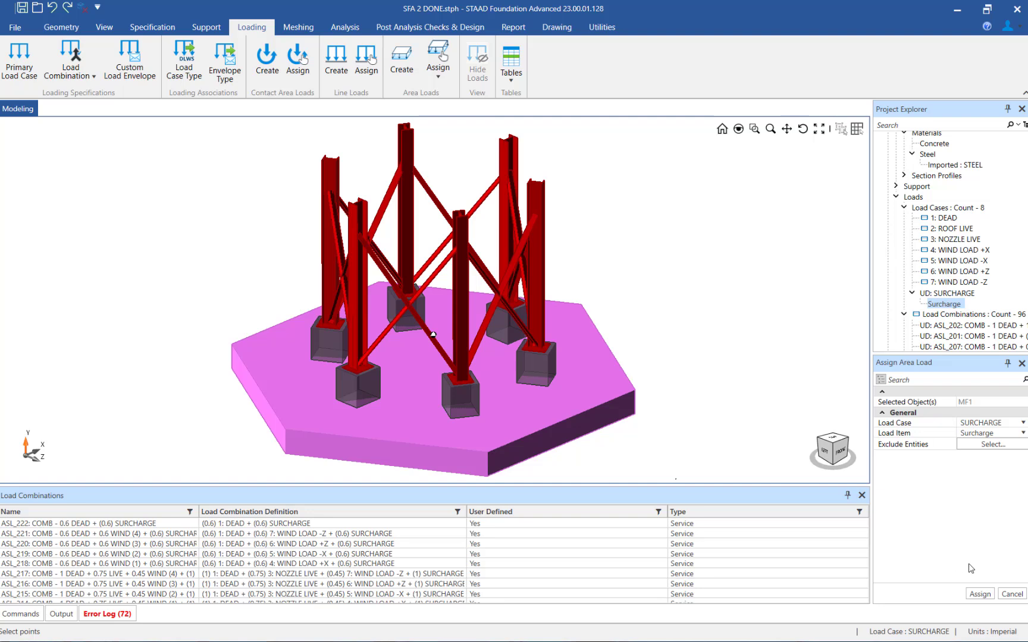